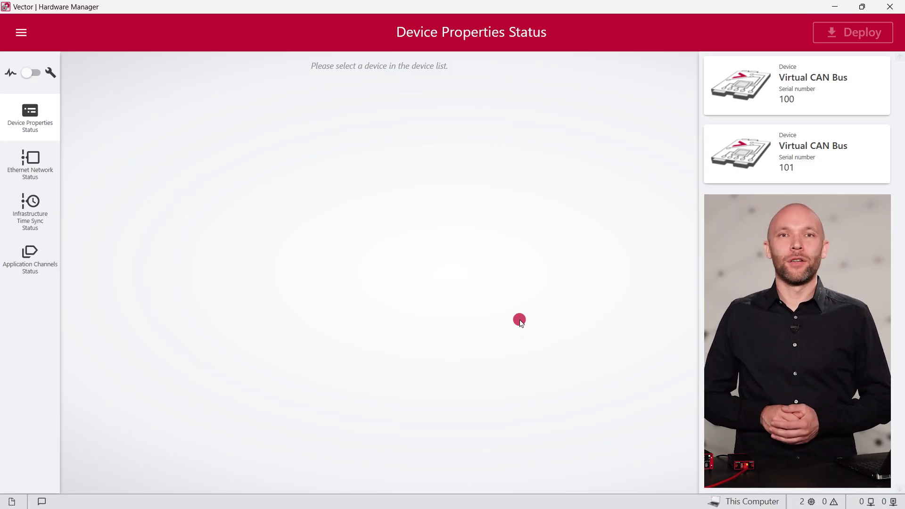
Review the target system, network devices, driver settings and help pages of the main menu.
left_click(21, 34)
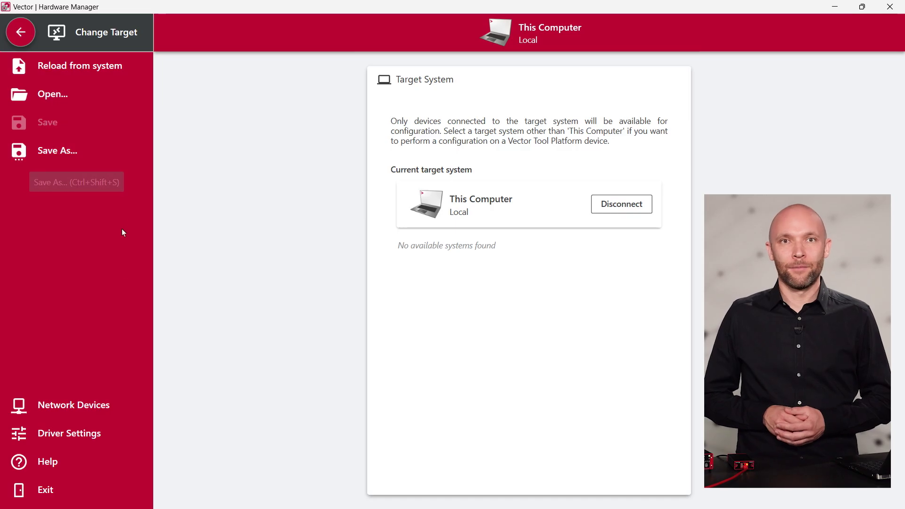
left_click(131, 405)
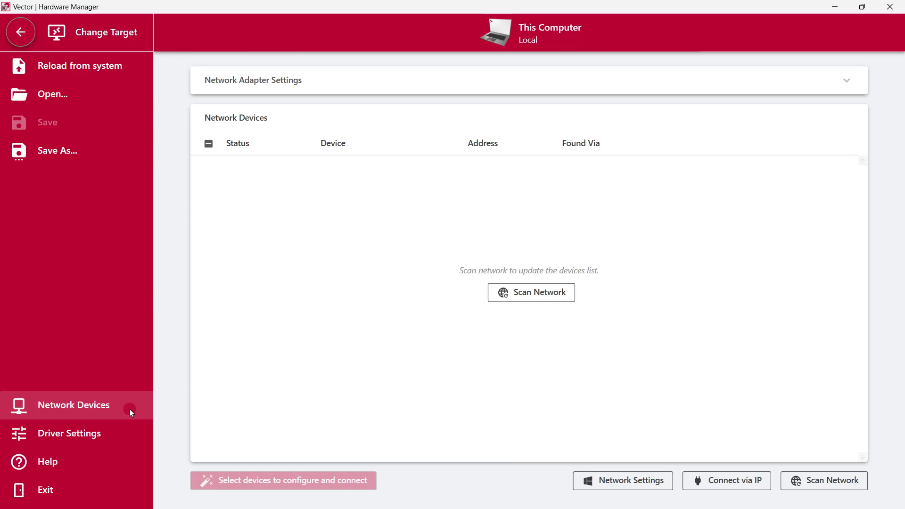
left_click(126, 432)
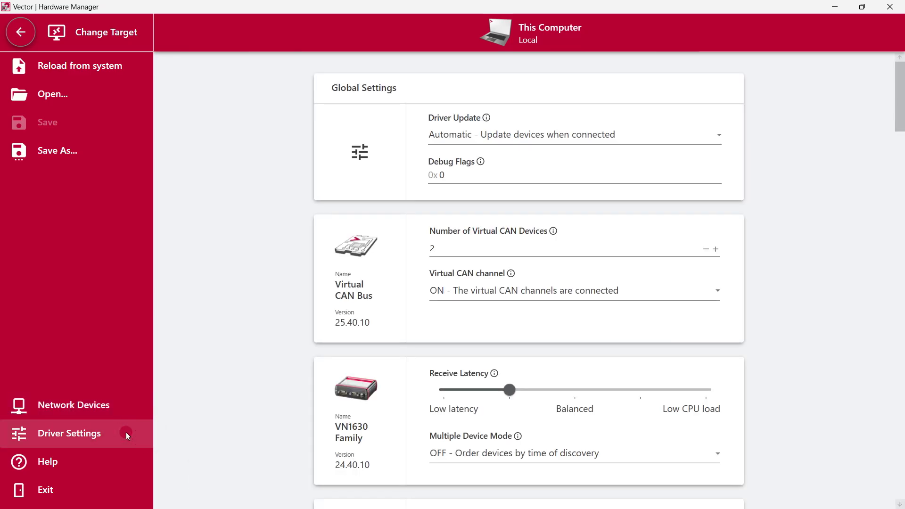
left_click(123, 459)
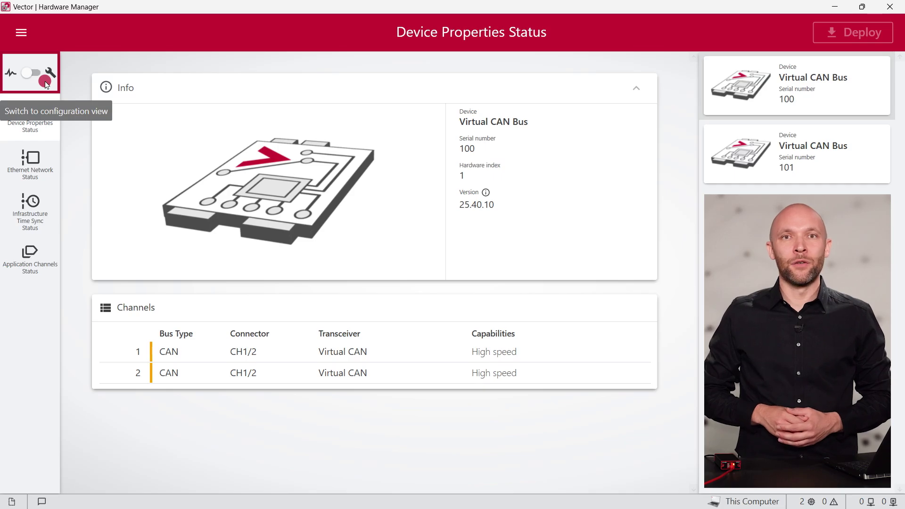
Look through the device types that can be added to the configuration and leave without adding one.
left_click(42, 79)
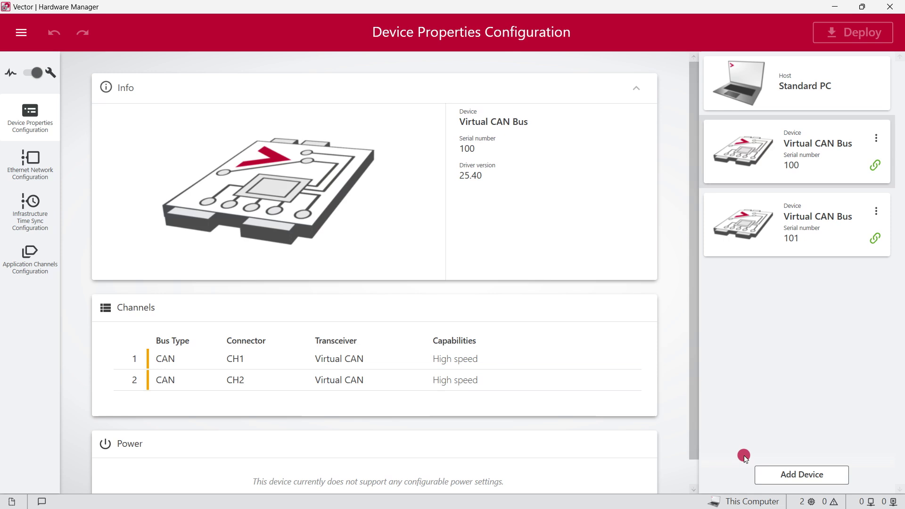
left_click(763, 471)
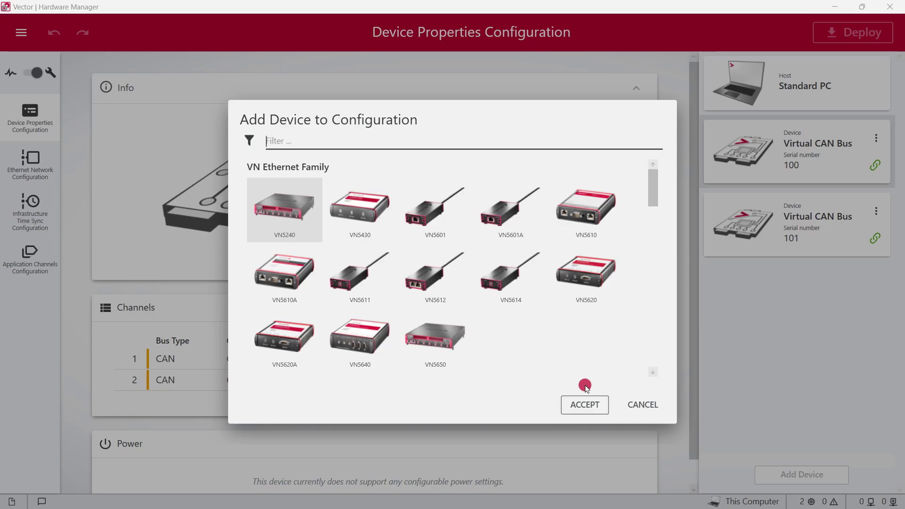
left_click(630, 402)
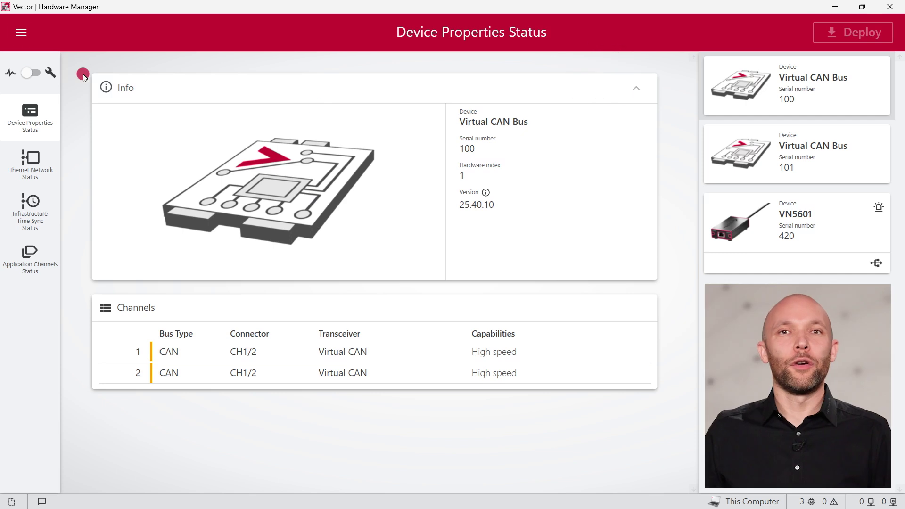
Connect the available VN5650 network device and add it to the configuration.
left_click(21, 32)
left_click(120, 404)
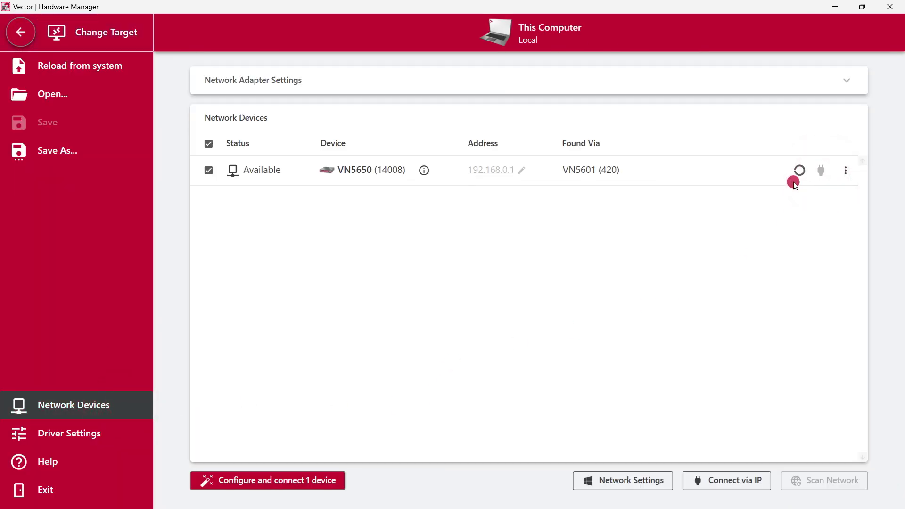
left_click(20, 31)
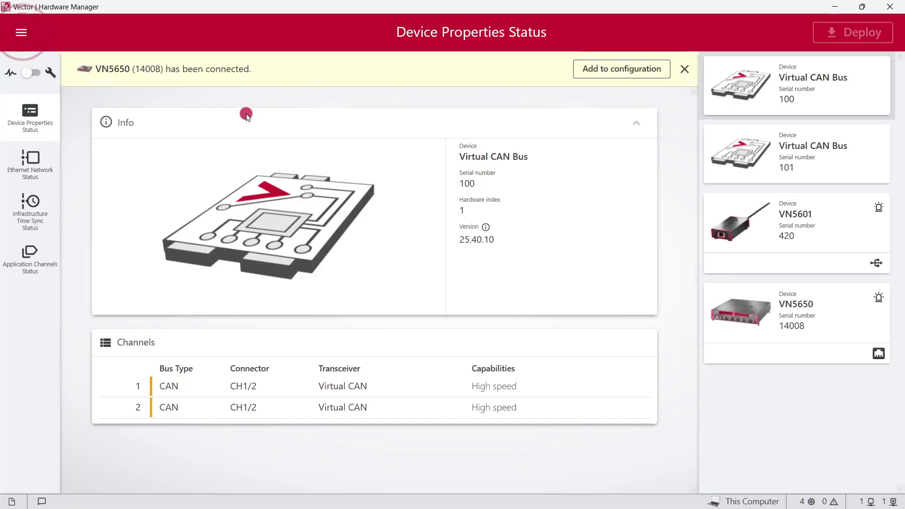
left_click(606, 69)
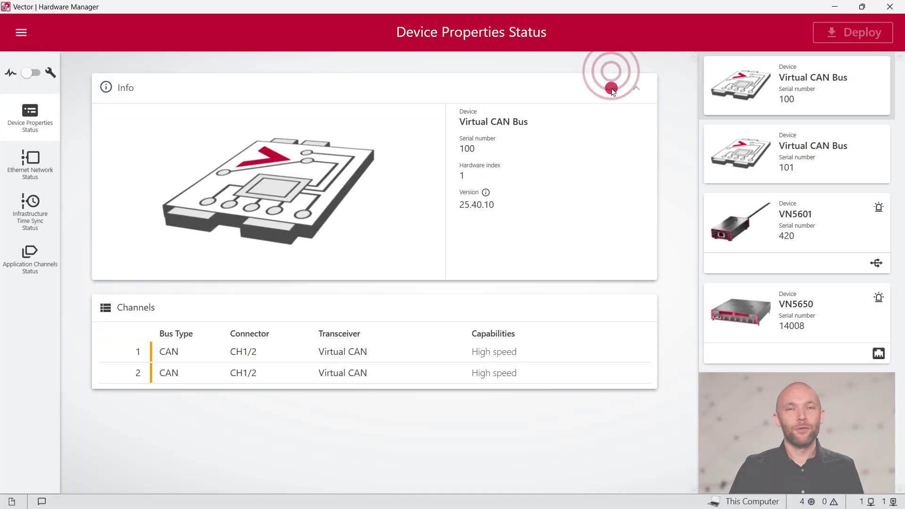
Examine the VN5650's product views and channel list in the status view, and trigger its identification signal.
left_click(723, 298)
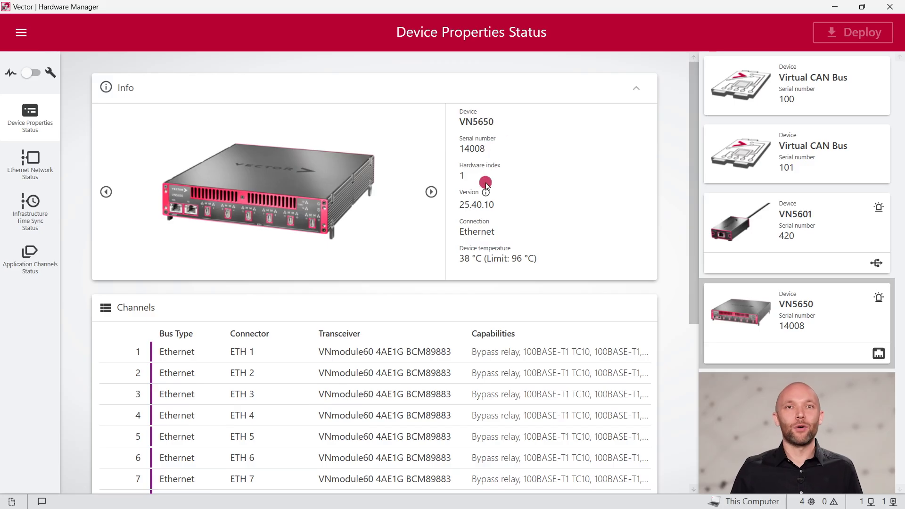
left_click(432, 191)
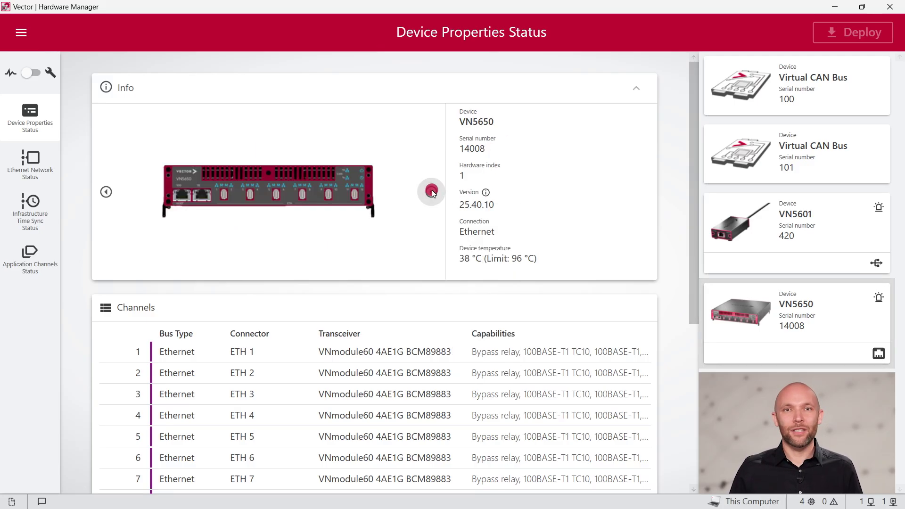
left_click(432, 191)
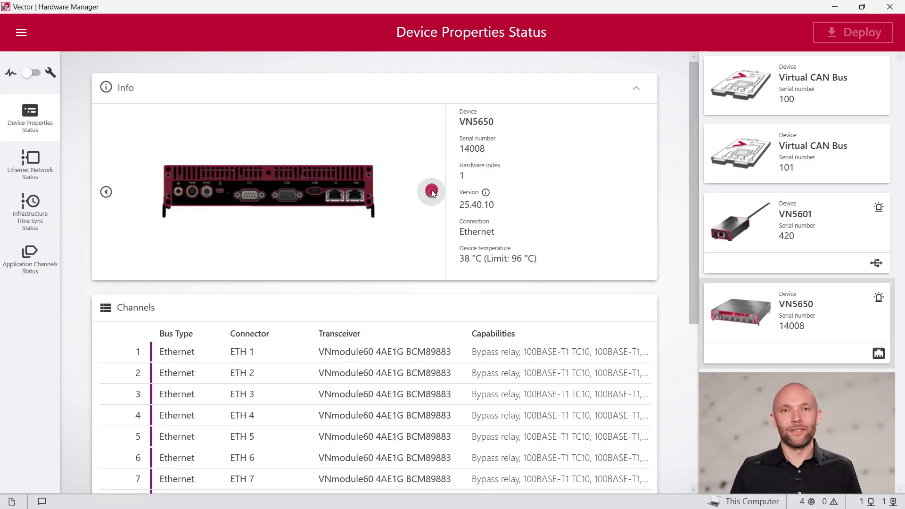
left_click(432, 191)
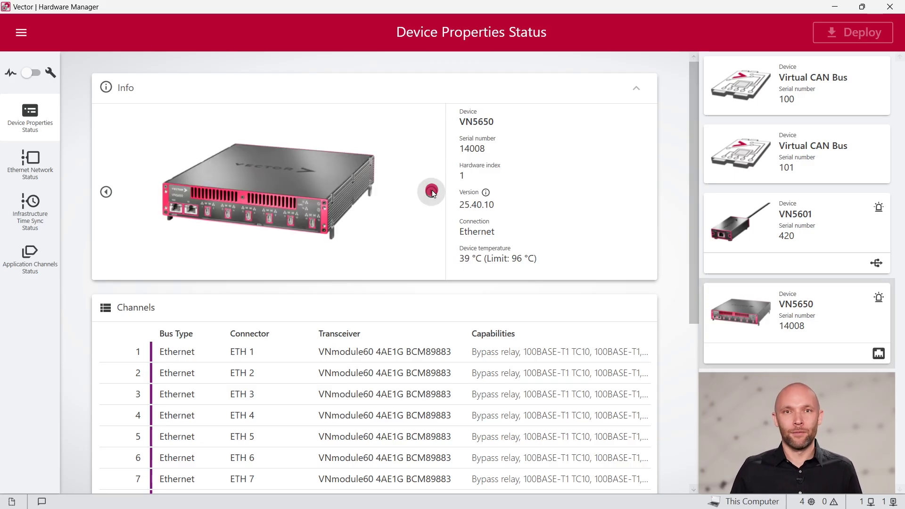
scroll(597, 196, "down", 3)
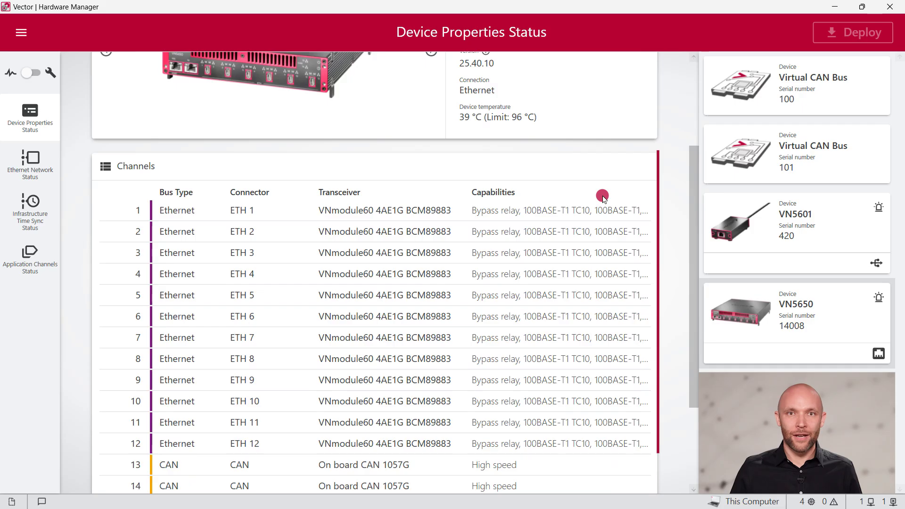
mouse_move(578, 213)
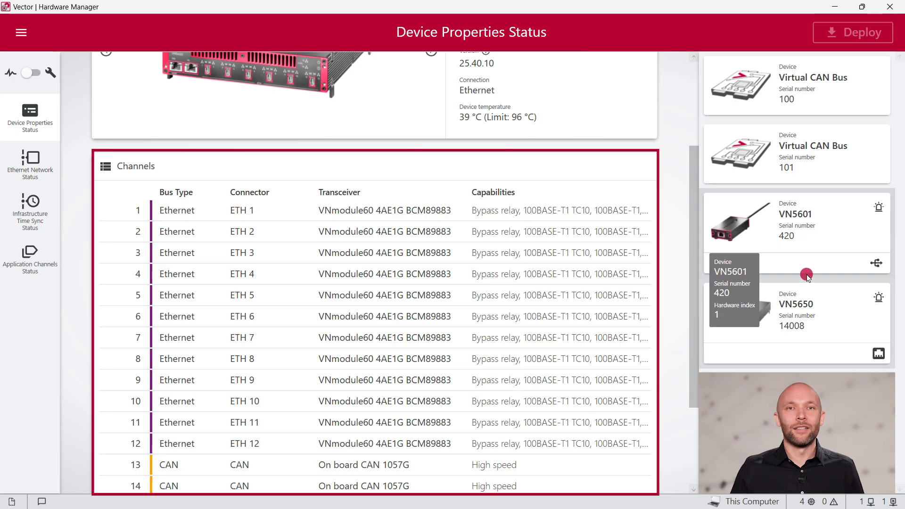
left_click(878, 298)
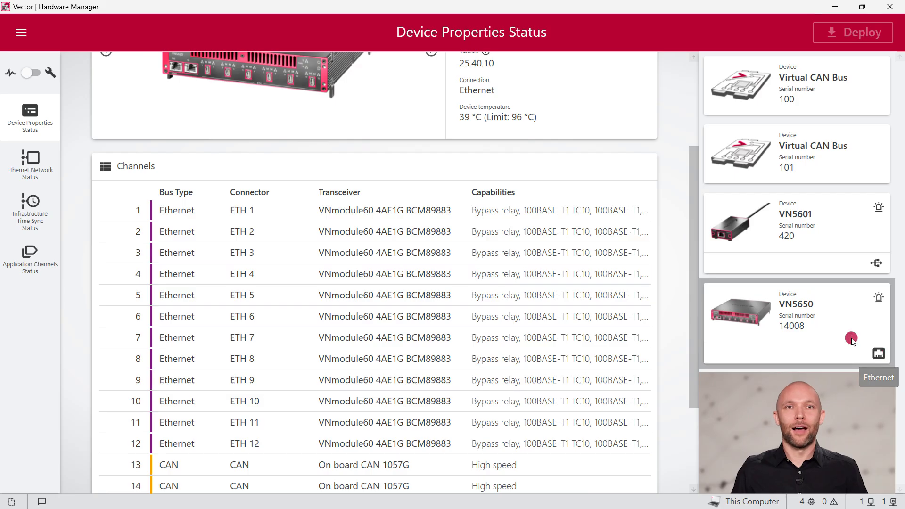
Show the VN5650's device properties configuration down to the Ethernet port modes and host connection settings.
left_click(34, 72)
left_click_drag(693, 166, 709, 339)
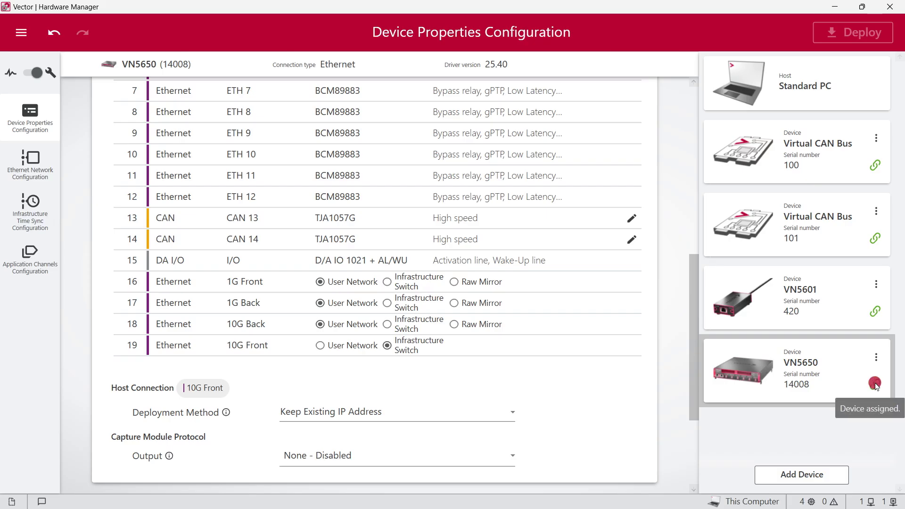
Try clearing the VN5650's serial number and identifying it by hardware index, discarding the edit.
left_click(876, 357)
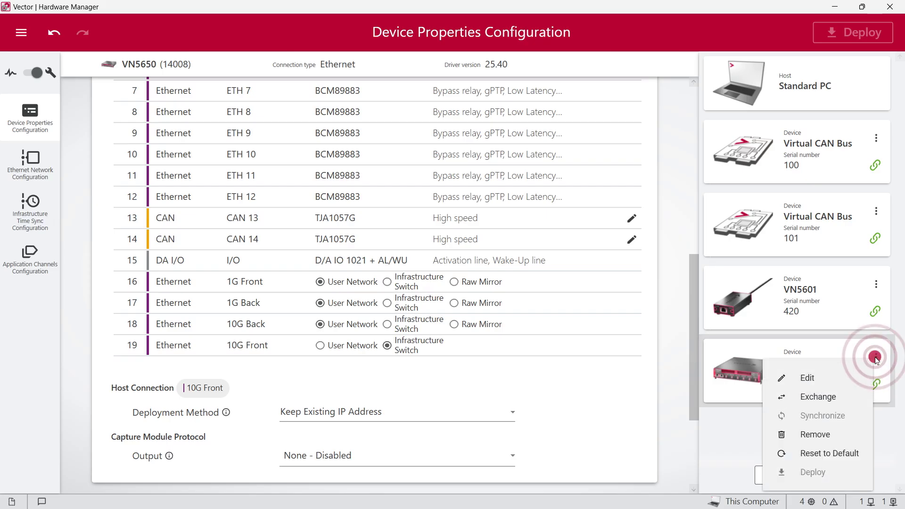
left_click(862, 379)
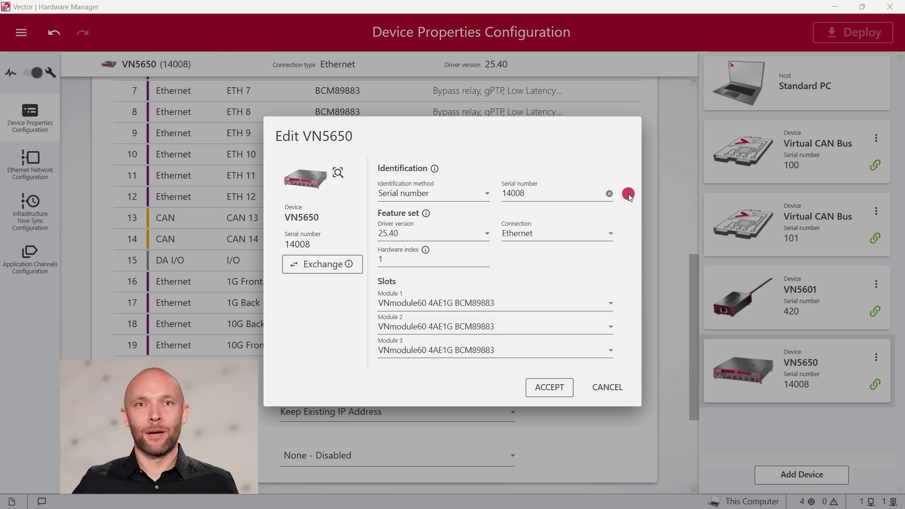
left_click(609, 194)
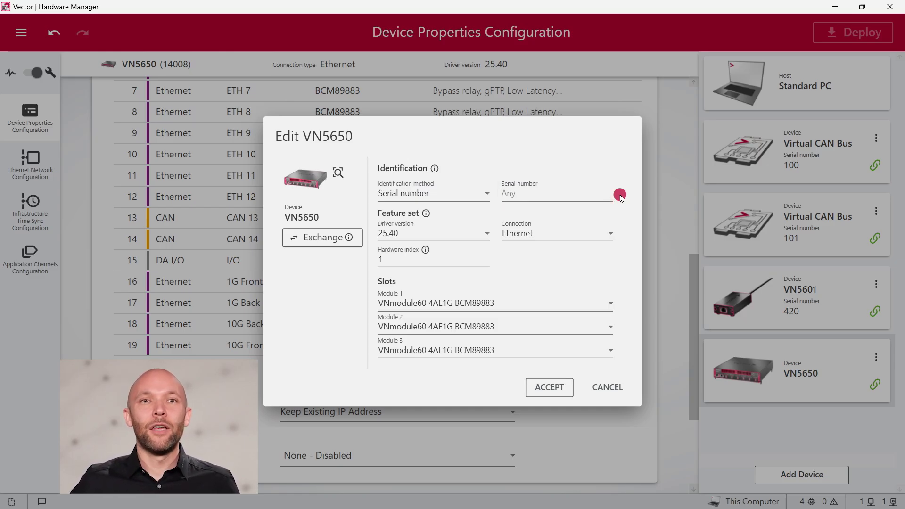
left_click(481, 193)
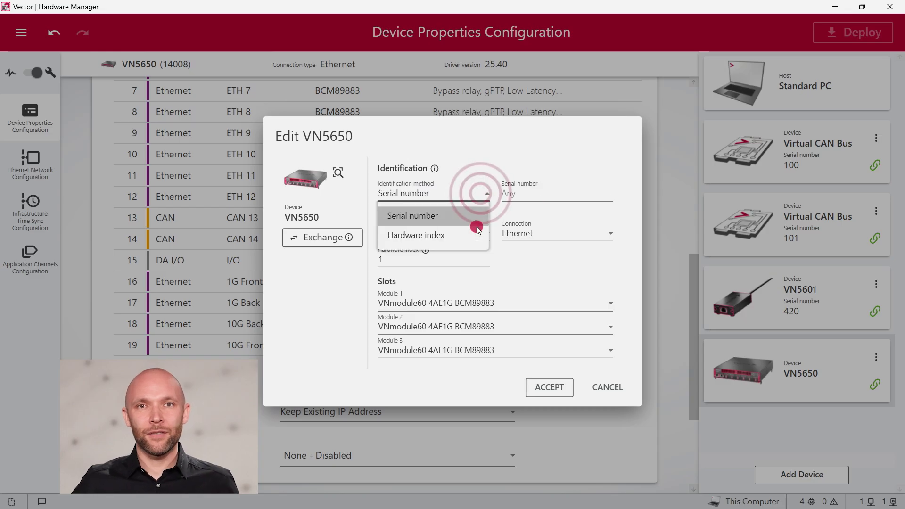
left_click(476, 236)
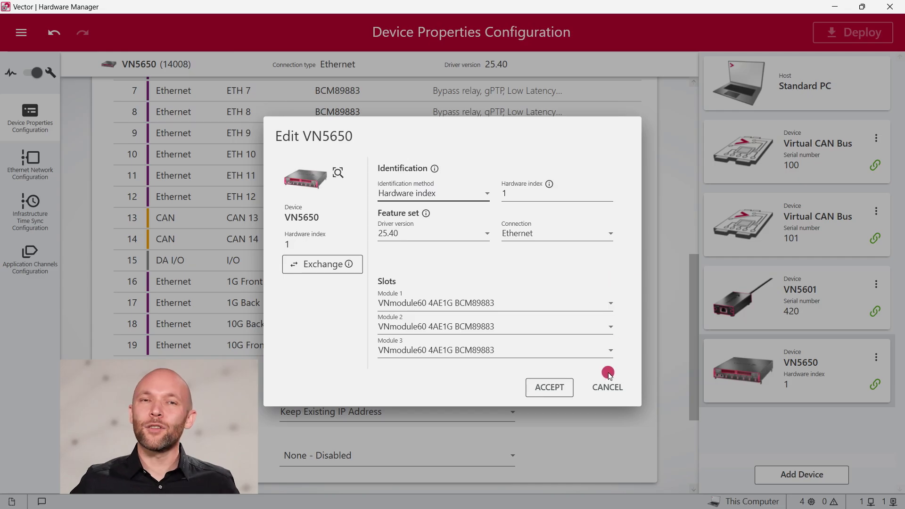
left_click(606, 387)
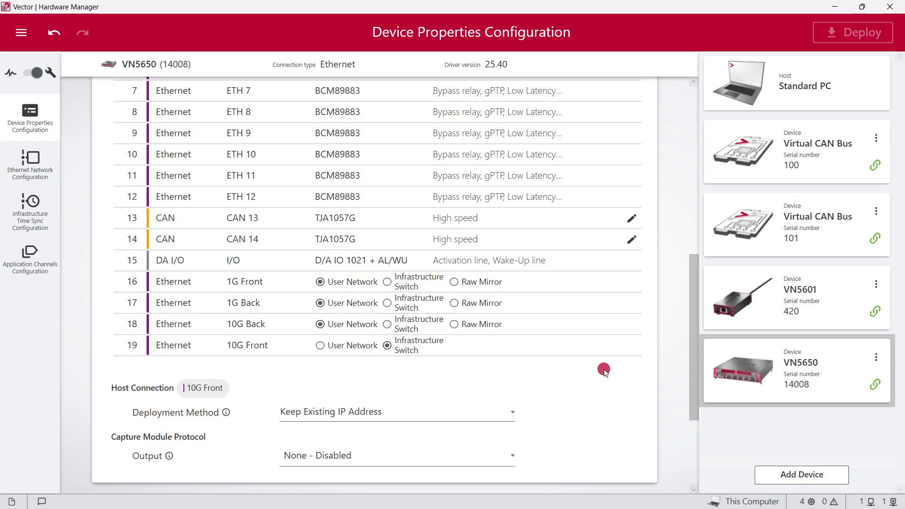
Set the VN5650's 1G Front port to Infrastructure Switch and show the Ethernet network status.
left_click(418, 285)
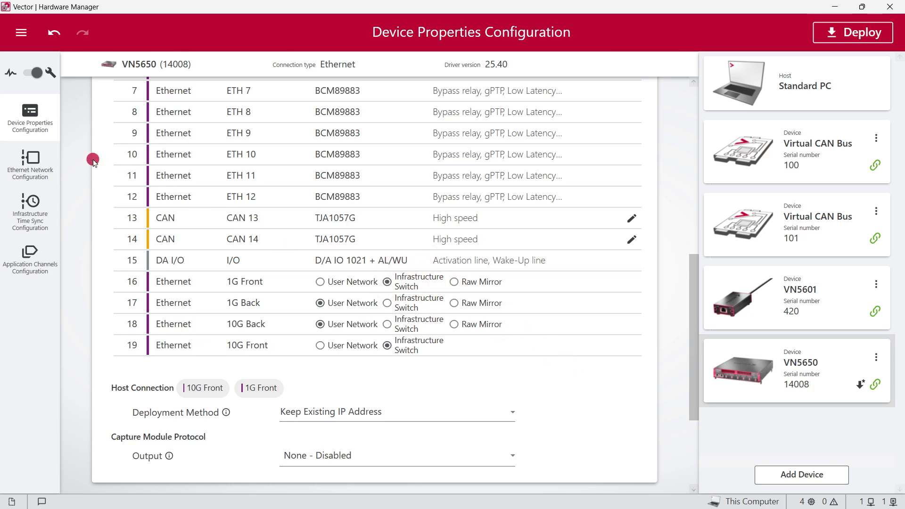
left_click(29, 73)
left_click(41, 163)
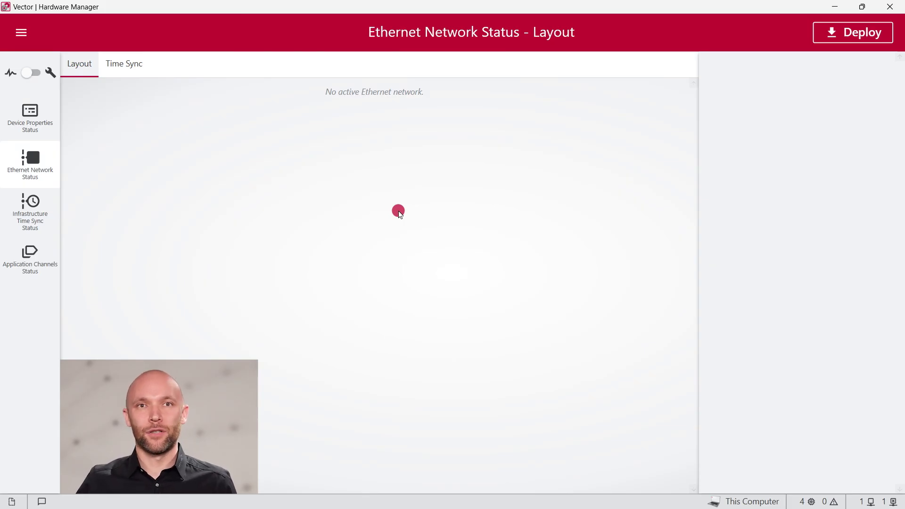
Add a switch with ports ETH 1 and ETH 2 on the VN5650 in the Ethernet network configuration.
left_click(30, 72)
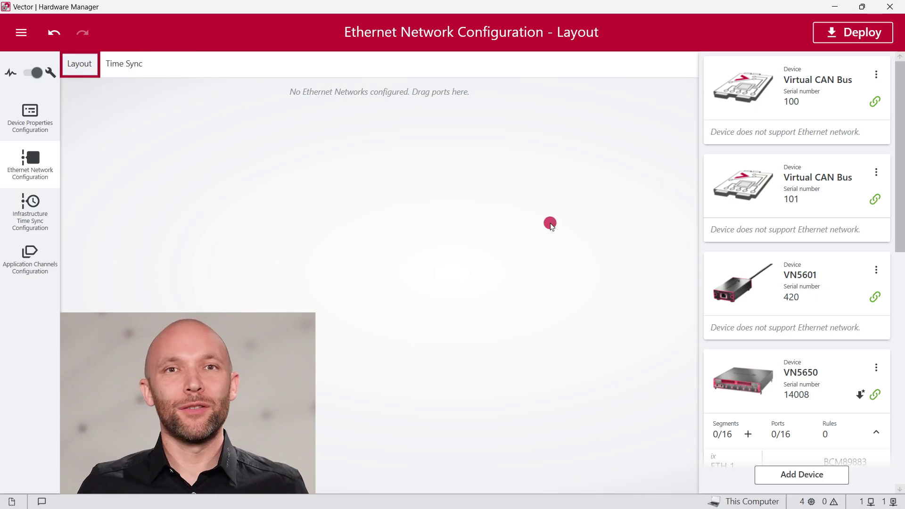
left_click_drag(896, 134, 898, 207)
left_click(749, 280)
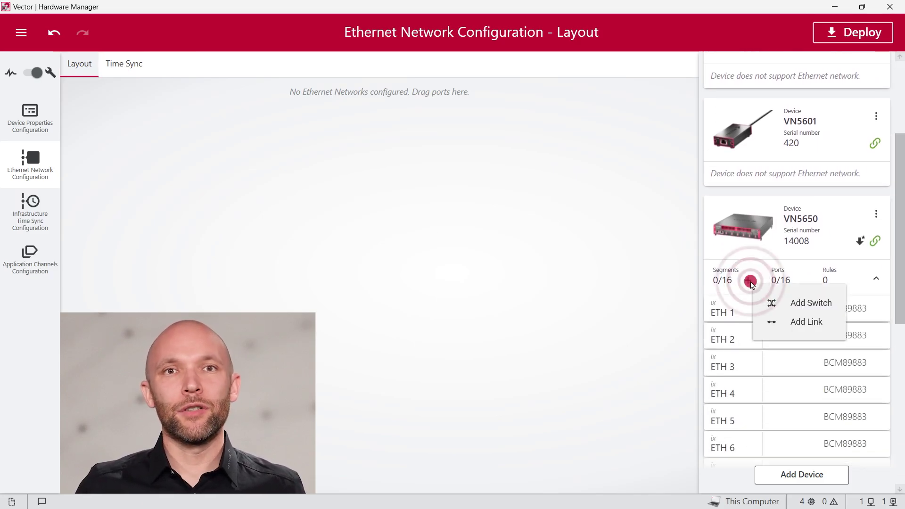
left_click(841, 304)
left_click(434, 190)
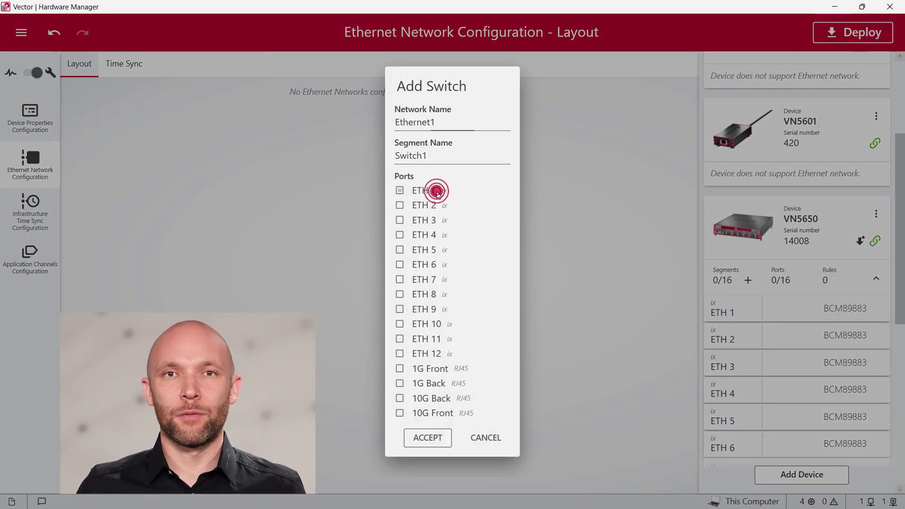
left_click(431, 204)
left_click(429, 438)
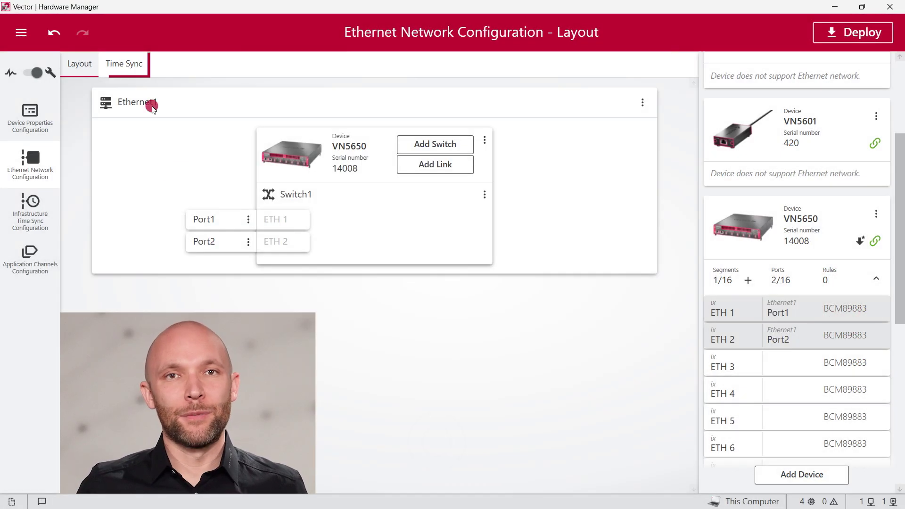
View the Ethernet network's time sync configuration and deploy the pending changes to the VN5650.
left_click(137, 63)
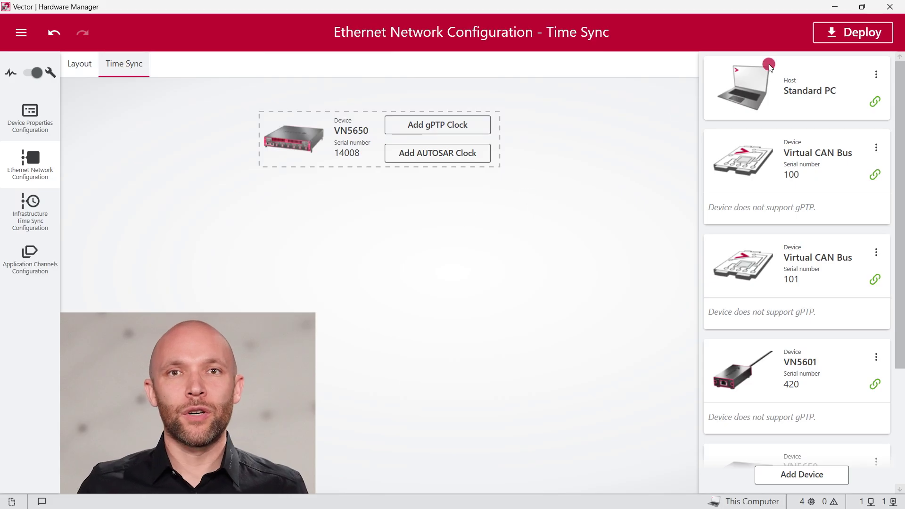
left_click(818, 35)
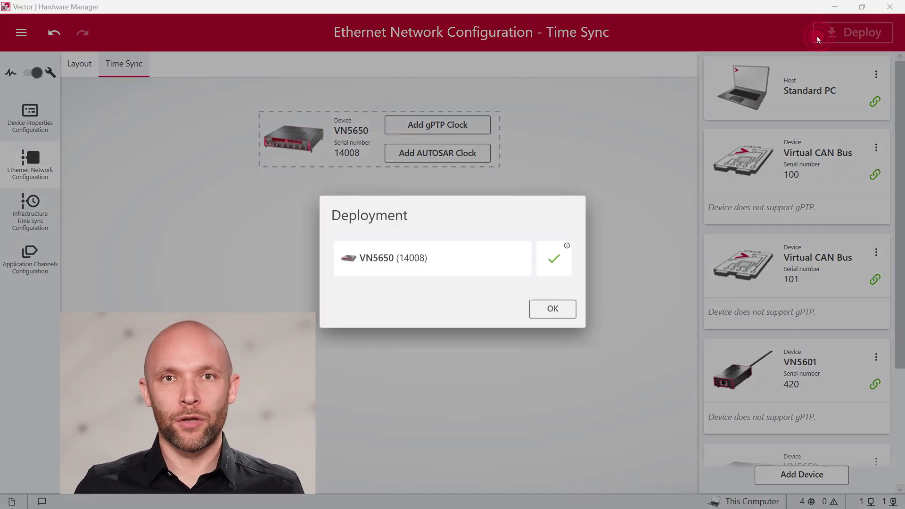
left_click(559, 308)
Check the link status of Port1 in the Ethernet network's status layout.
left_click(74, 66)
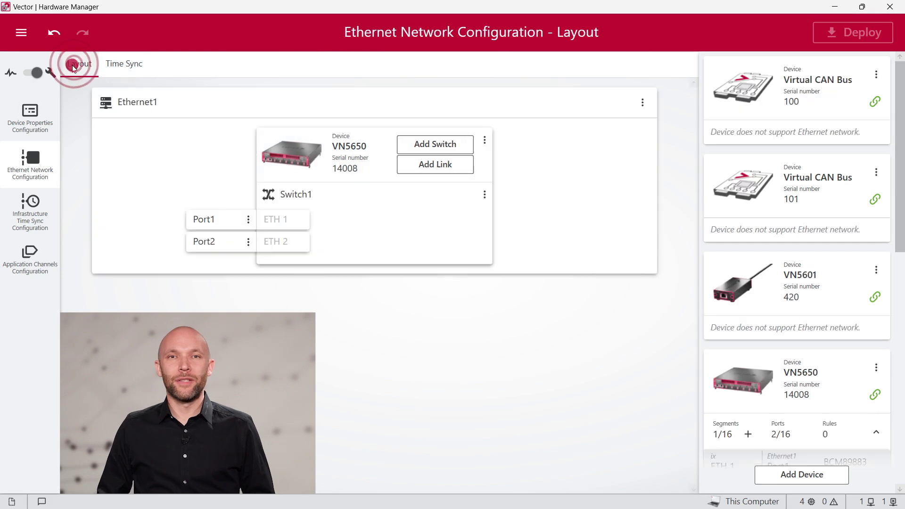
left_click(36, 74)
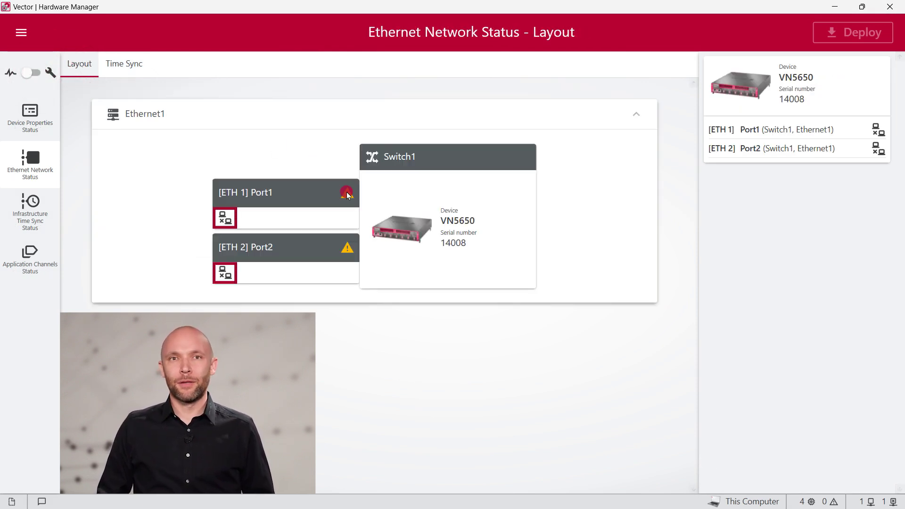
mouse_move(347, 195)
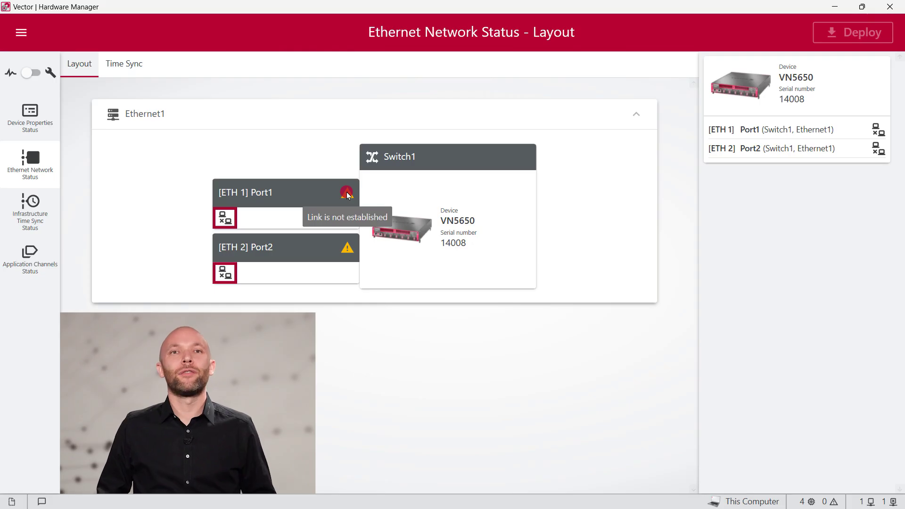
View the status and the configuration of the infrastructure time sync.
left_click(43, 208)
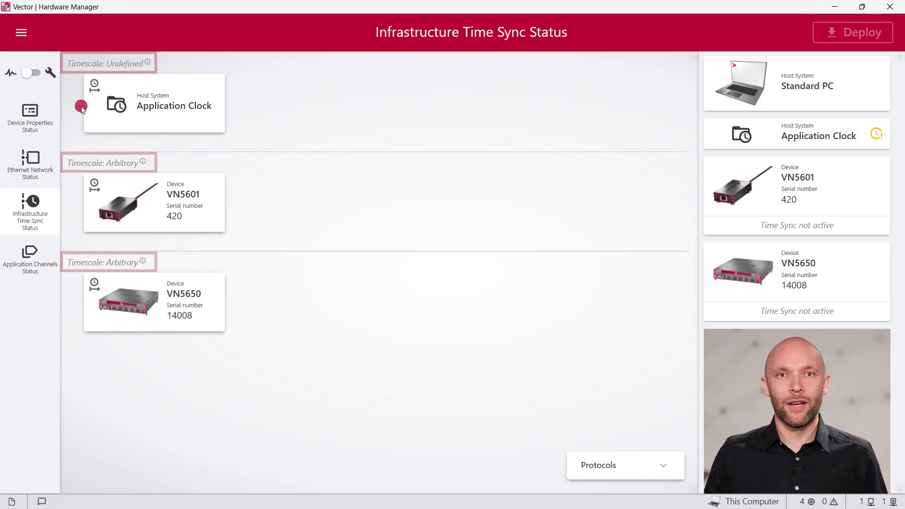
left_click(33, 73)
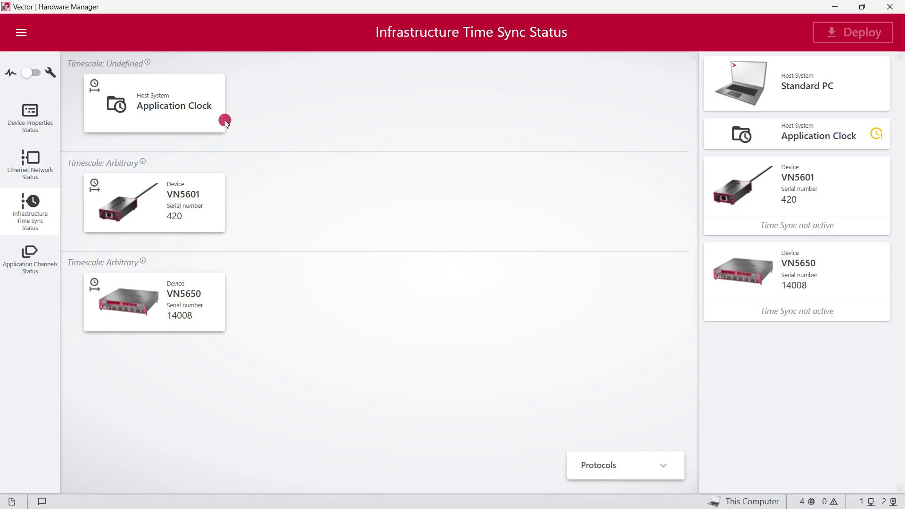
Connect the VN1641 network device and add it to the configuration.
left_click(21, 32)
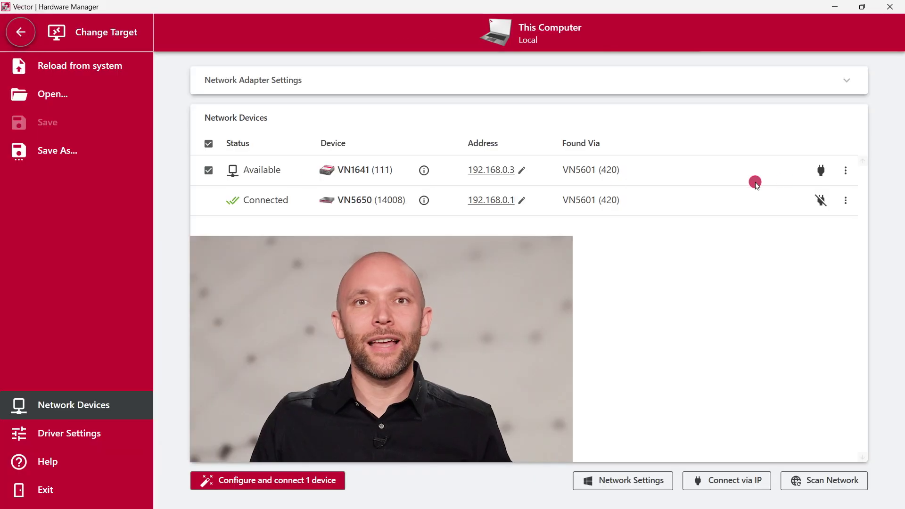
left_click(823, 170)
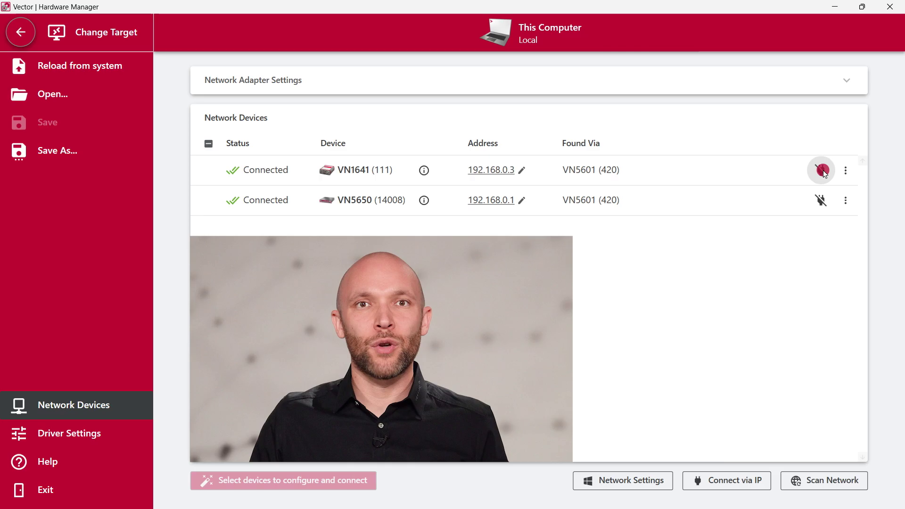
left_click(20, 32)
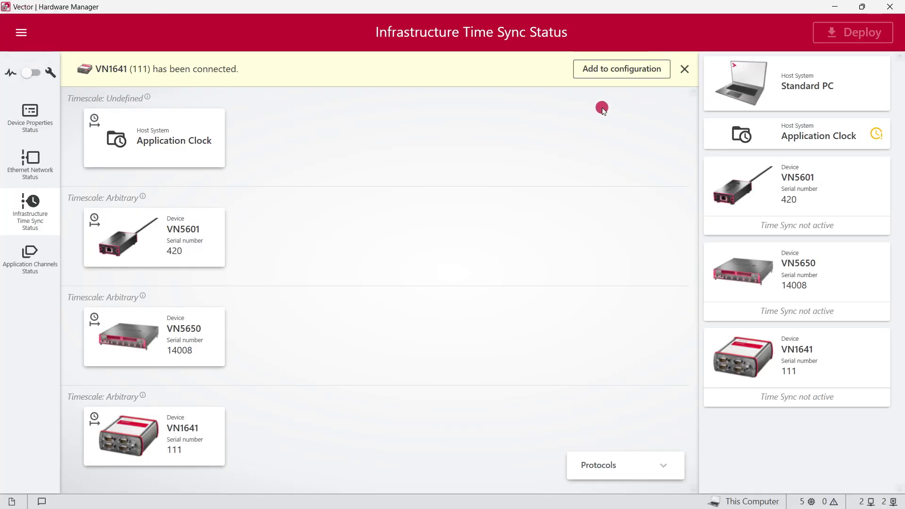
left_click(620, 73)
Set the time sync source of the VN5650 and the VN1641 to PTP in the infrastructure time sync configuration.
left_click(29, 73)
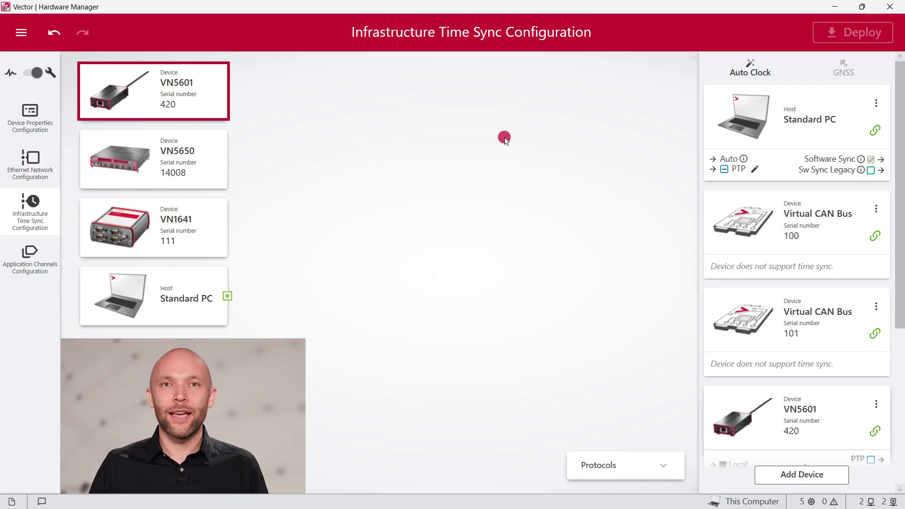
left_click_drag(897, 137, 897, 303)
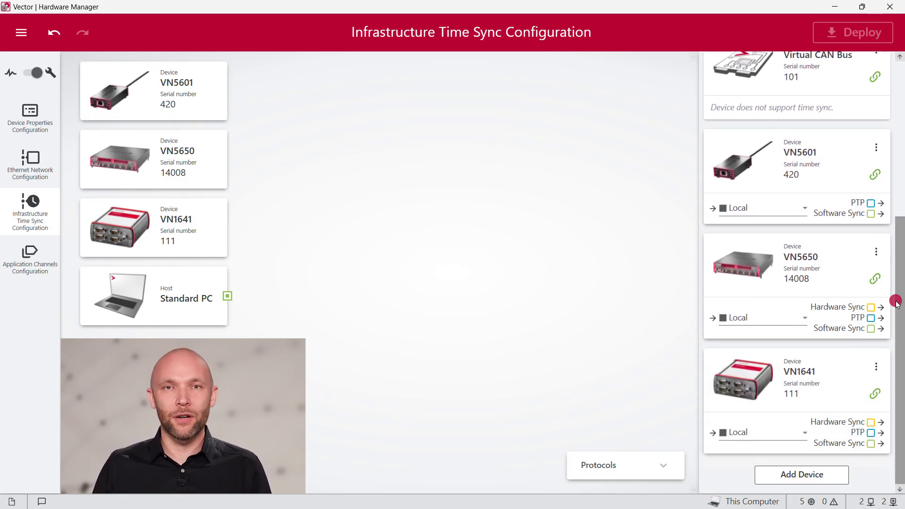
left_click(782, 318)
left_click(763, 376)
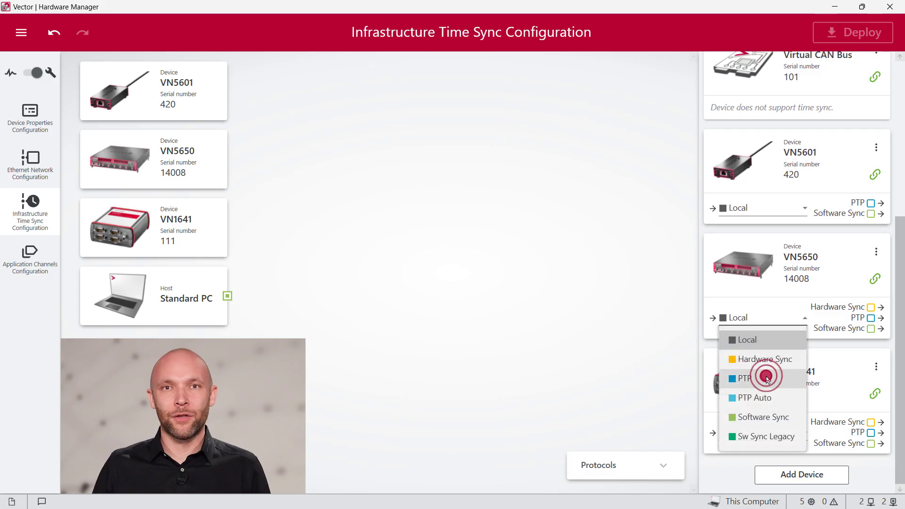
left_click(772, 430)
left_click(768, 349)
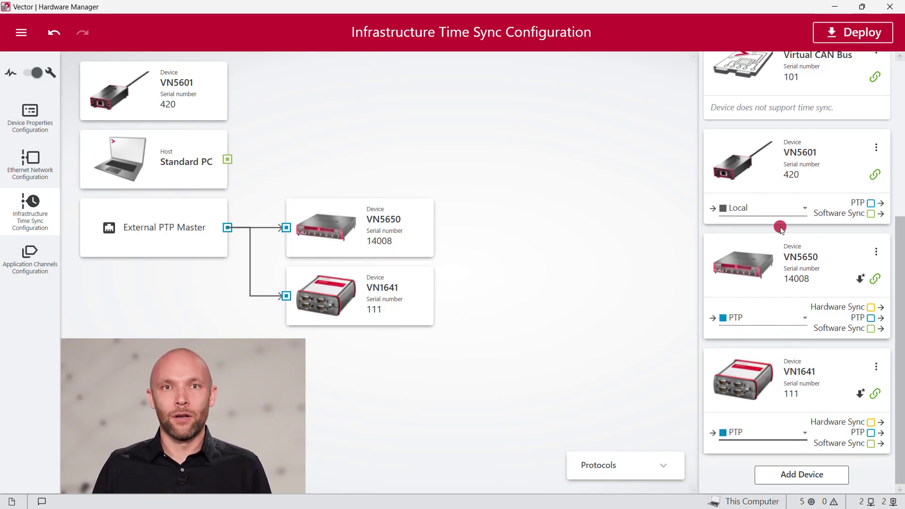
Enable the PTP and Software Sync outputs of the VN5601 and deploy the time sync configuration.
left_click(870, 204)
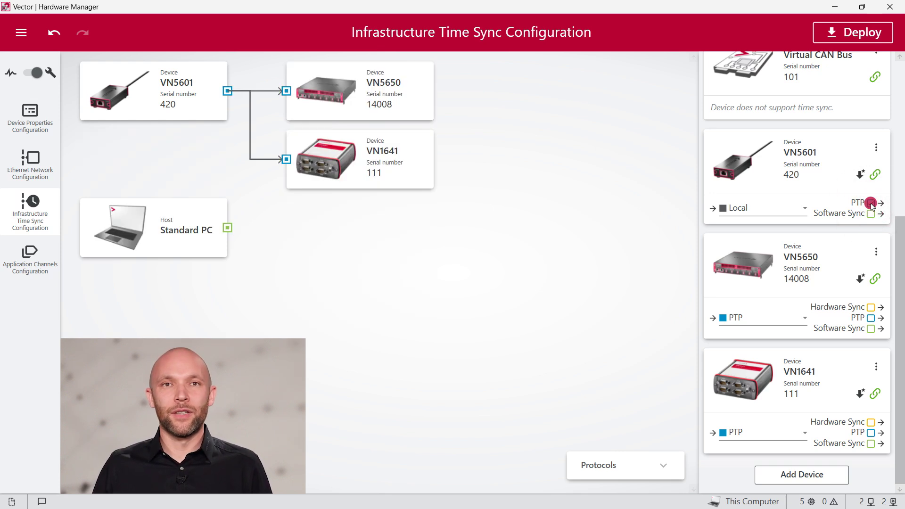
left_click(871, 214)
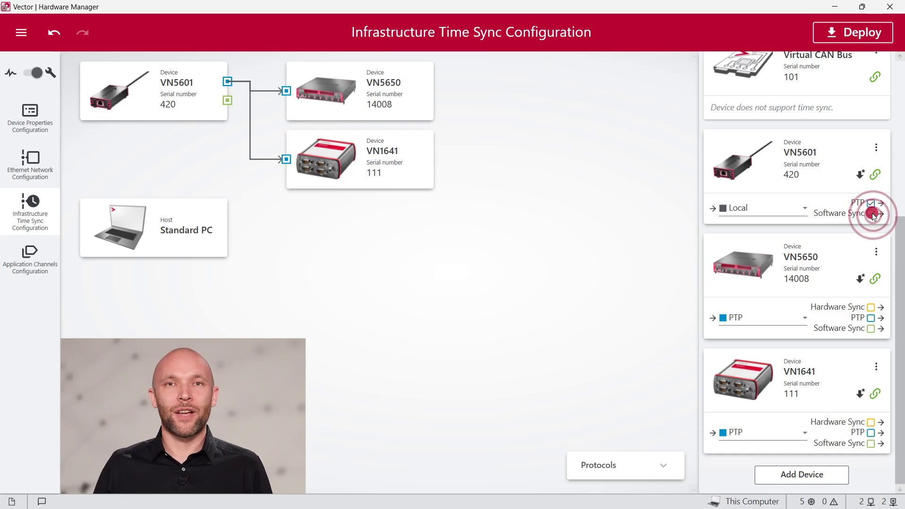
left_click(860, 39)
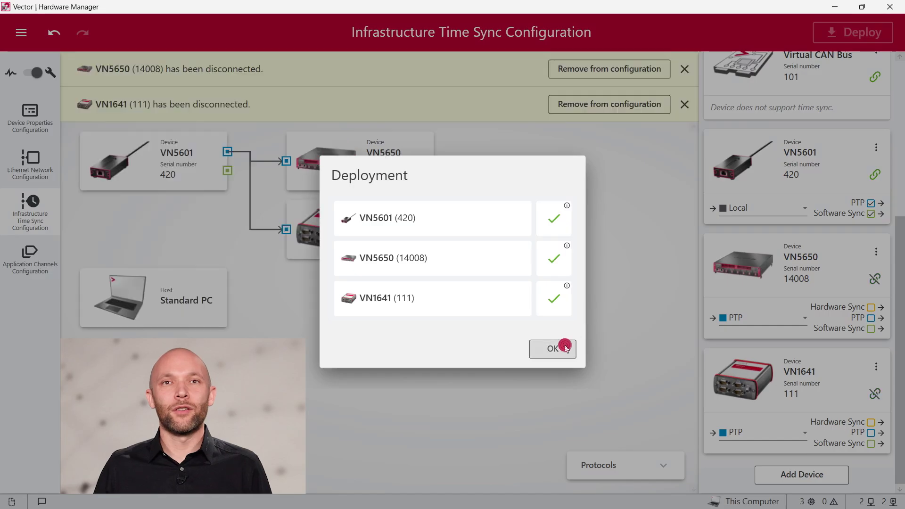
left_click(565, 348)
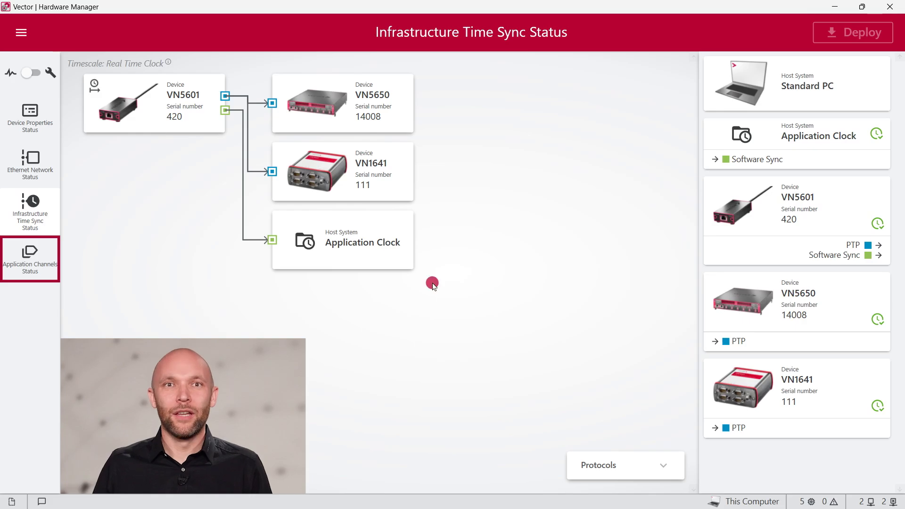
View CANalyzer's application channels status and open its application channels configuration.
left_click(38, 267)
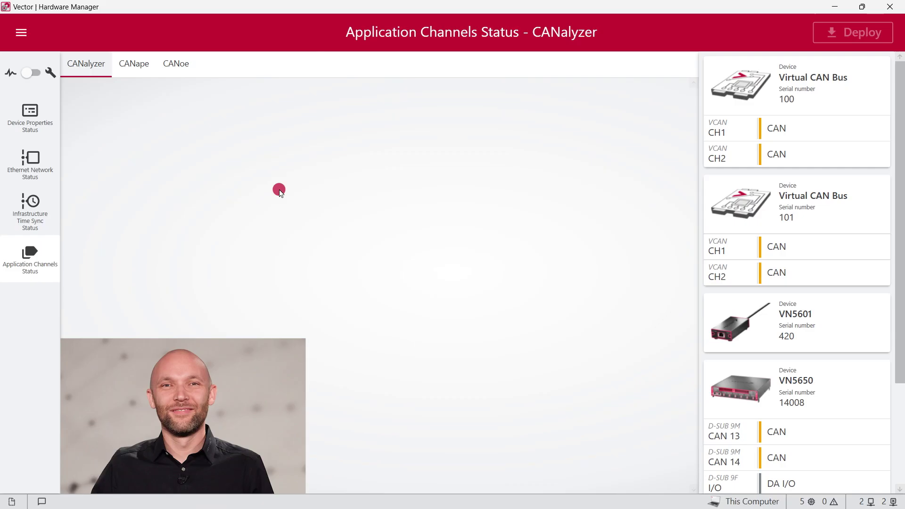
left_click(40, 75)
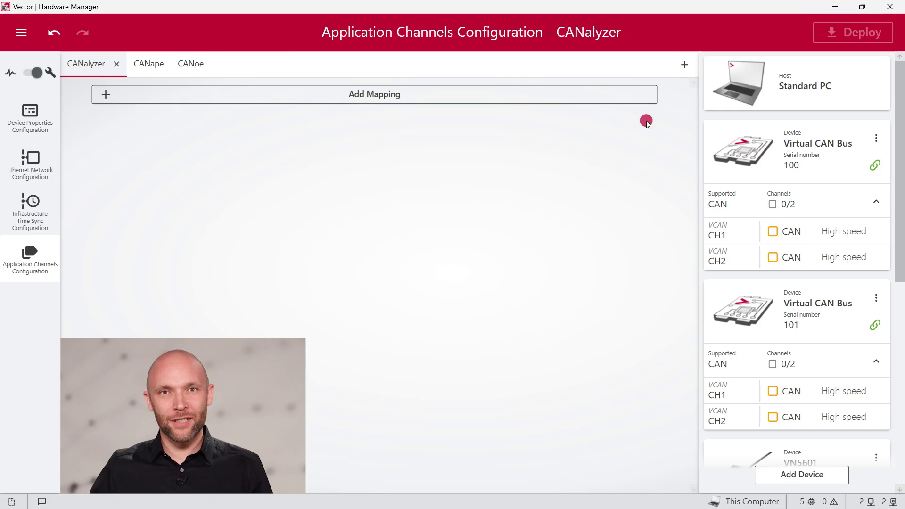
Examine the predefined application names offered for a new application without adding one.
left_click(685, 64)
left_click(508, 258)
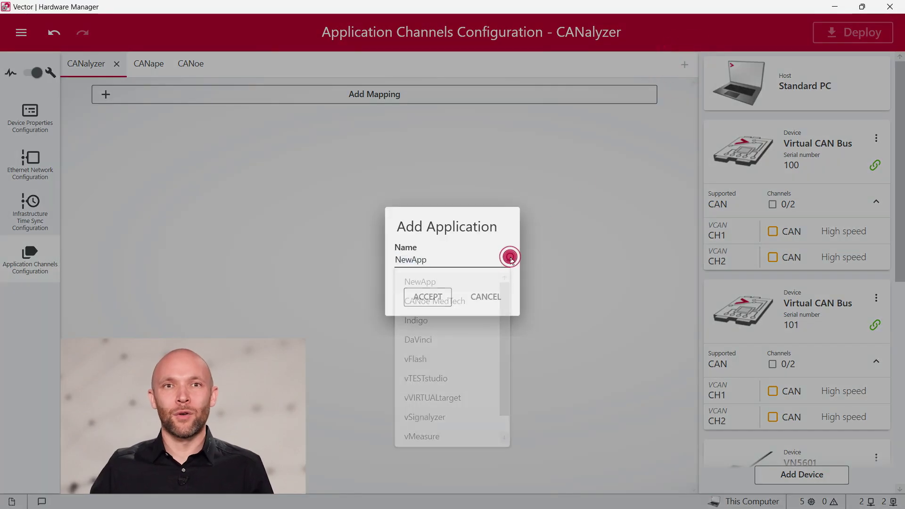
scroll(508, 308, "down", 1)
scroll(509, 304, "up", 1)
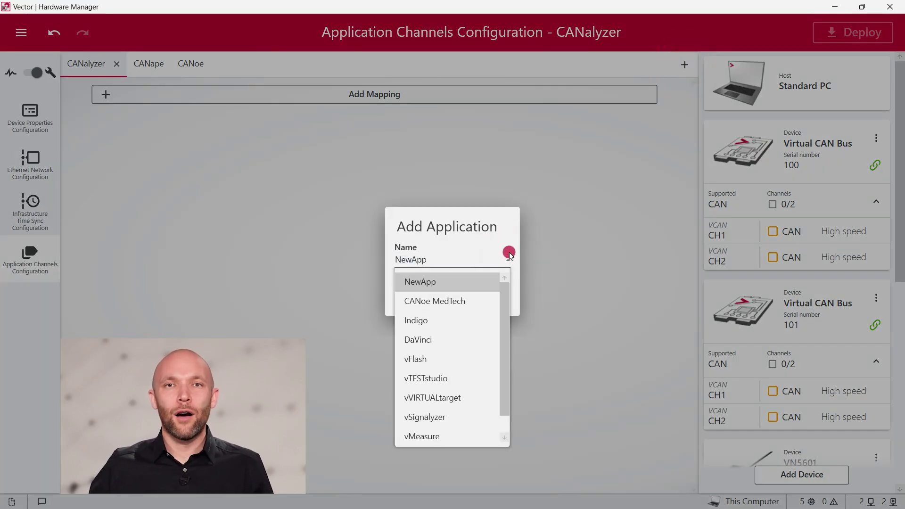
left_click(508, 259)
left_click(500, 296)
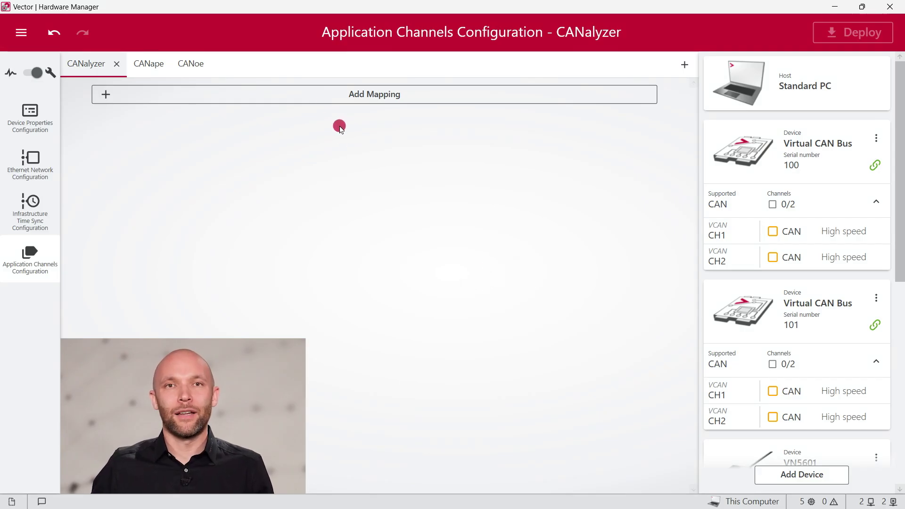
Add a CAN mapping for CANalyzer and review its application channel, device and hardware channel options.
left_click(319, 95)
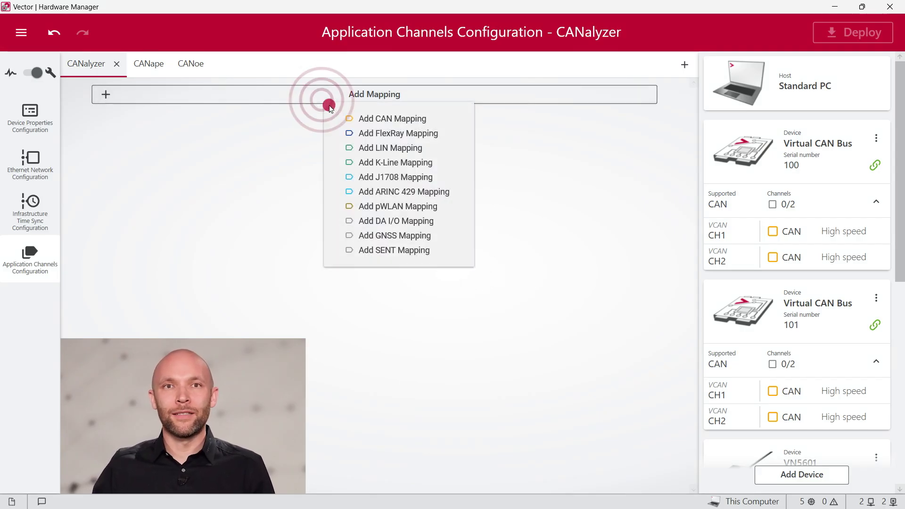
left_click(447, 124)
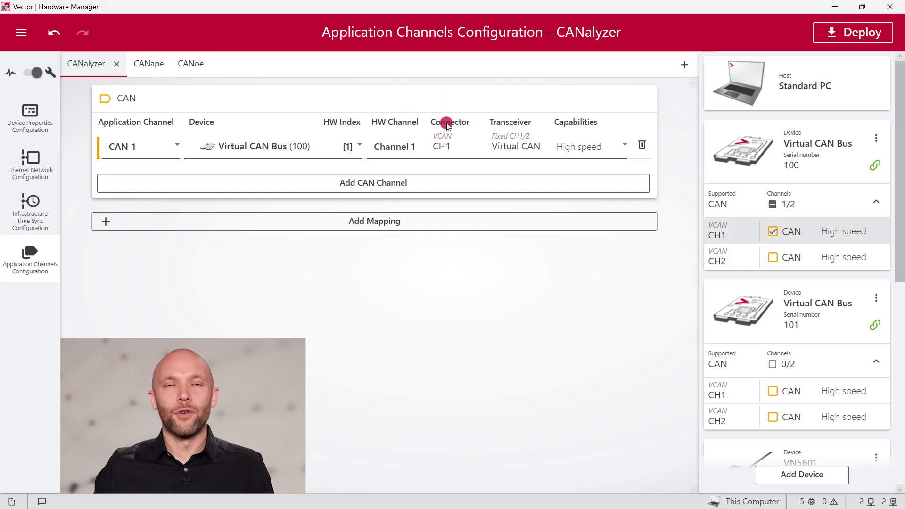
left_click(174, 146)
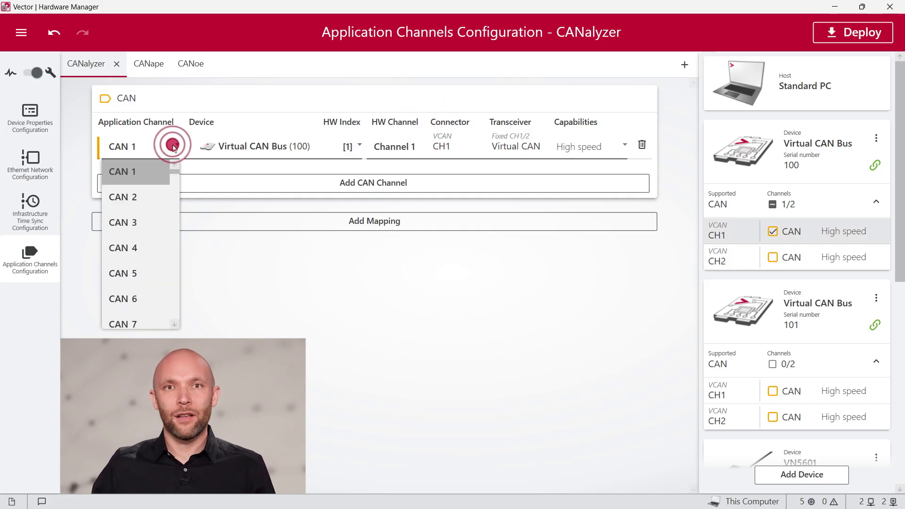
left_click(357, 148)
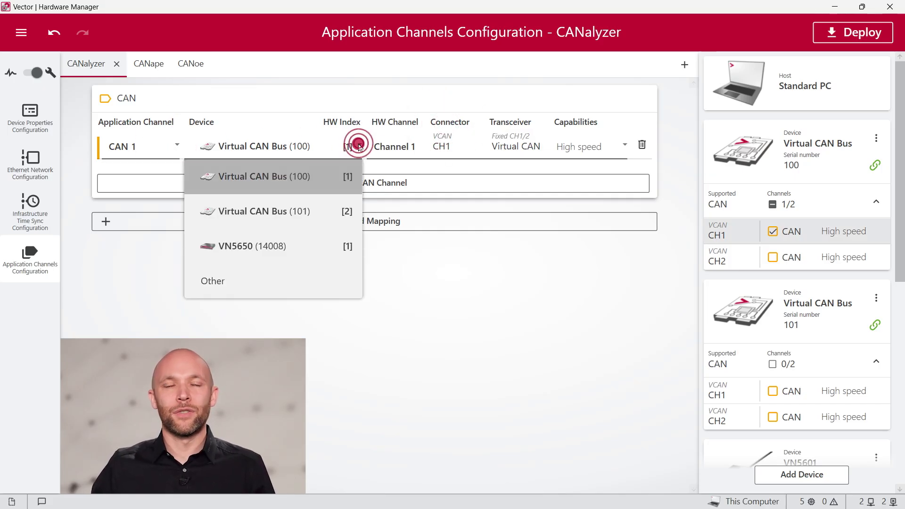
left_click(358, 148)
left_click(363, 147)
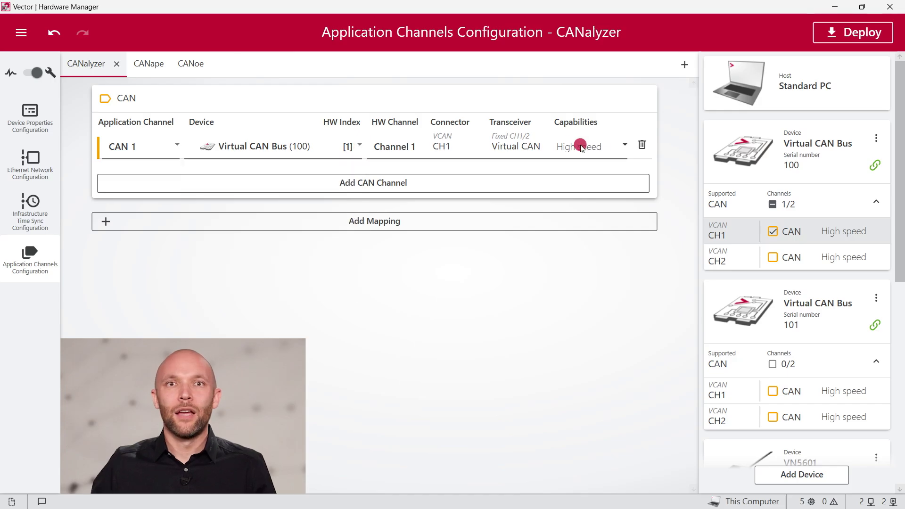
left_click(624, 145)
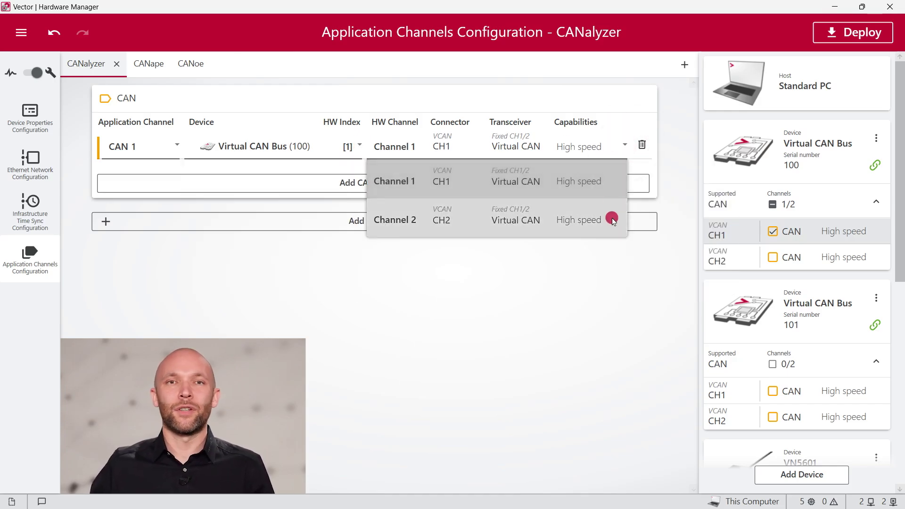
Assign the CAN 1 application channel to the VN5650 and select its hardware channel.
left_click(333, 149)
left_click(332, 146)
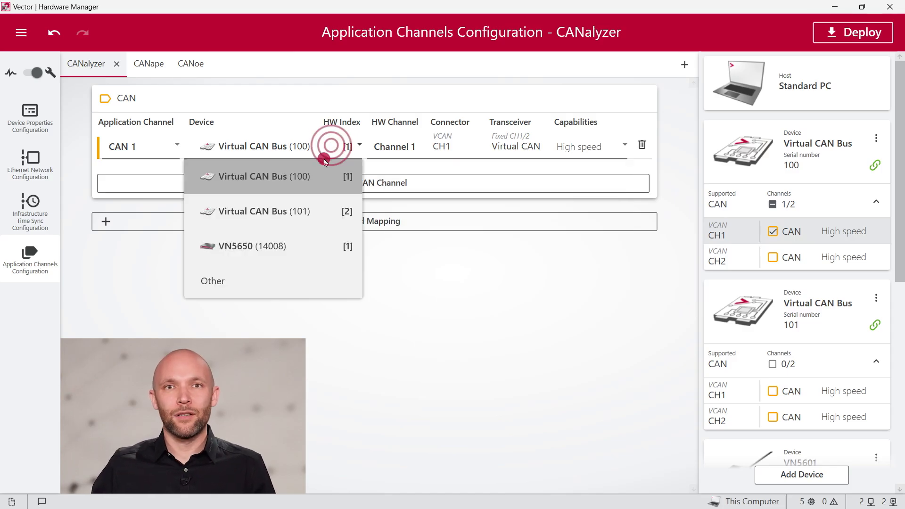
left_click(311, 242)
left_click(547, 159)
left_click(542, 177)
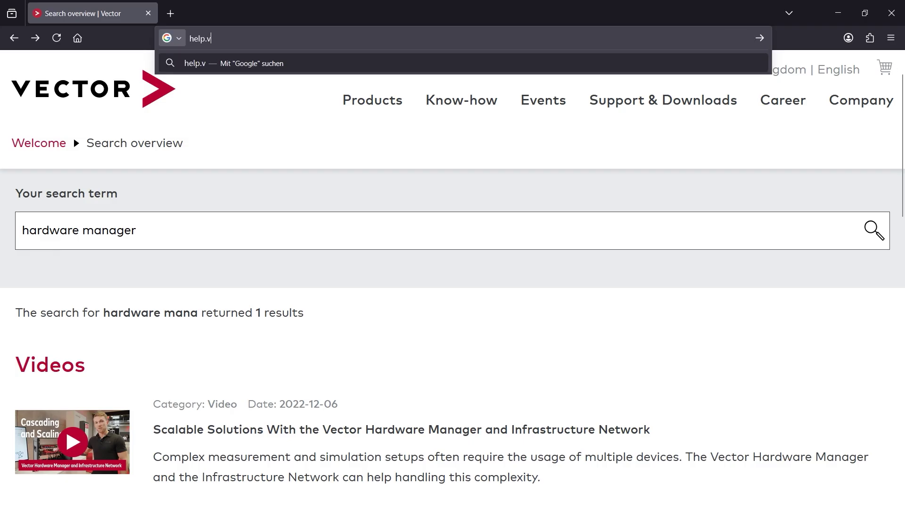
Go to help.vector.com in the web browser and open the Vector Hardware Manager help page.
type("ector.com")
key("Return")
key("End")
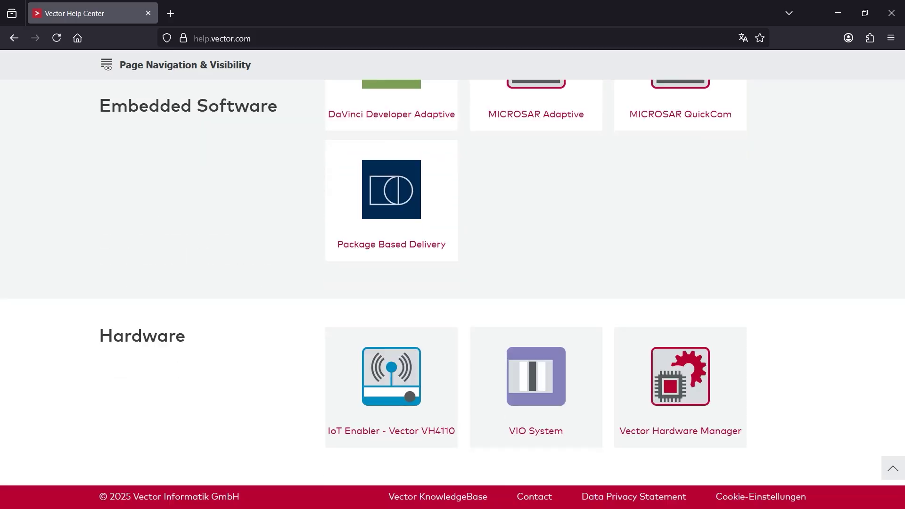
left_click(681, 370)
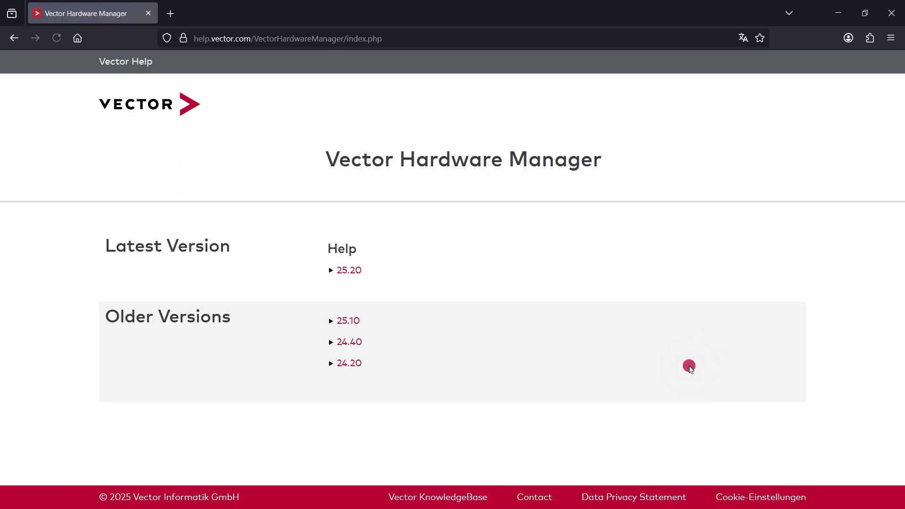